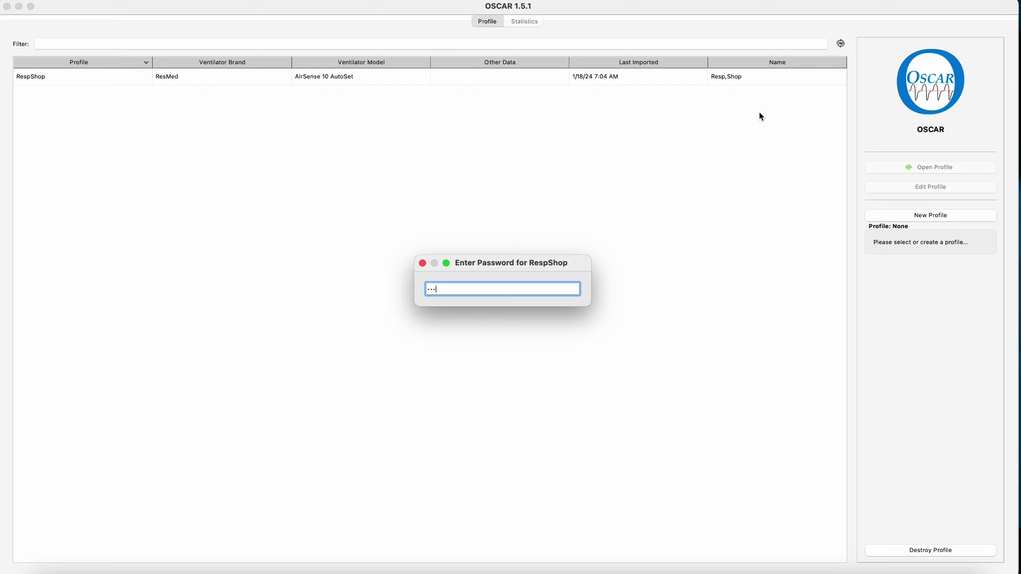
Step: Unlock the RespShop profile and show its CPAP Statistics report for the ResMed AirSense 10 AutoSet
key("Return")
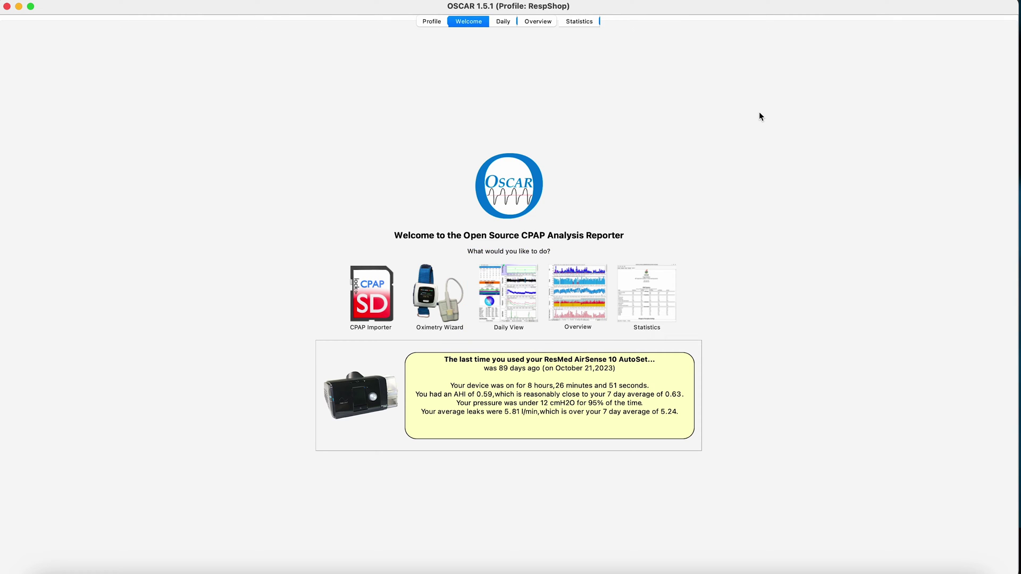
left_click(649, 281)
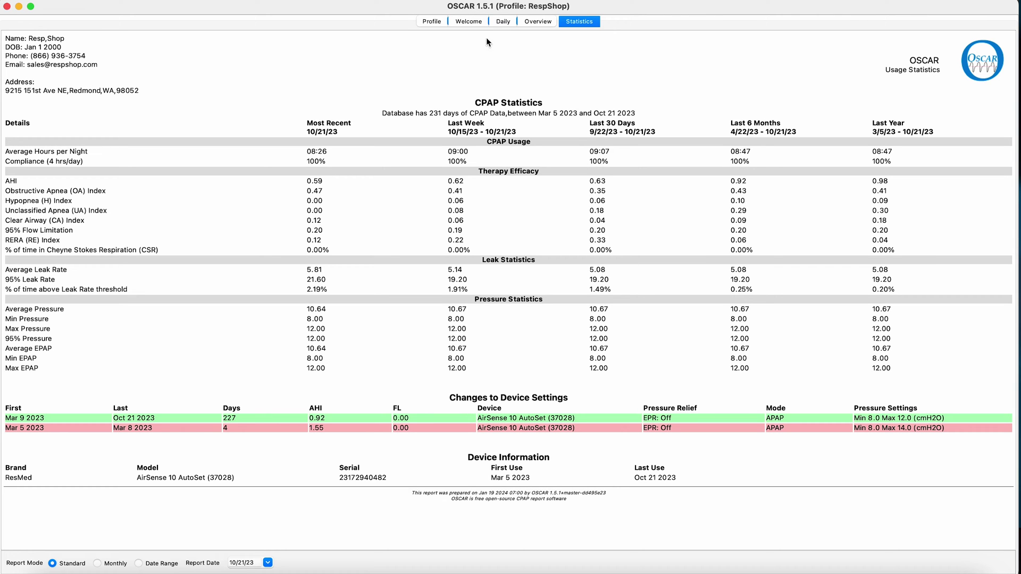
Step: Limit the overview charts to the last two weeks (Oct 8–21), then return to the Welcome page
left_click(468, 21)
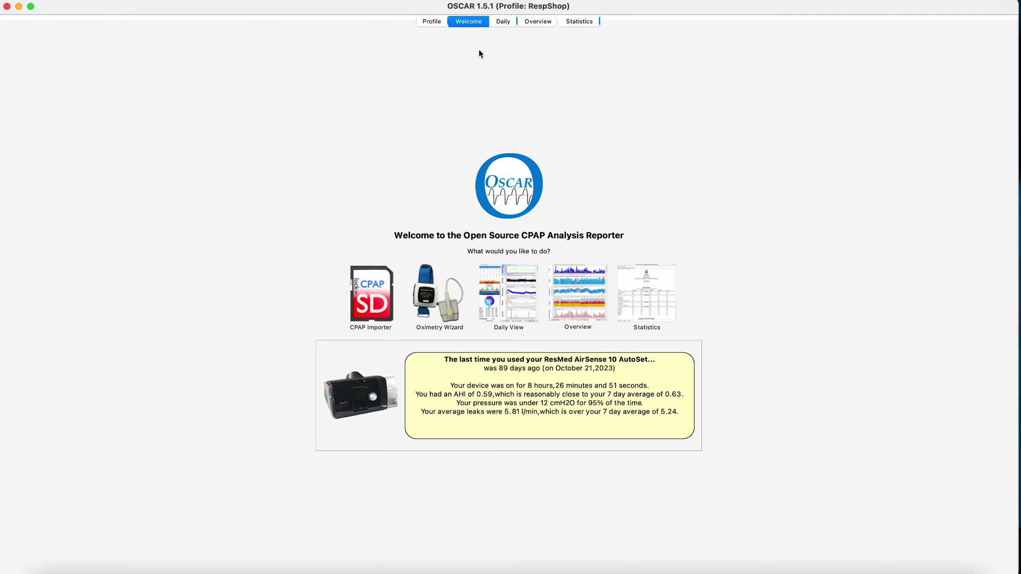
left_click(566, 295)
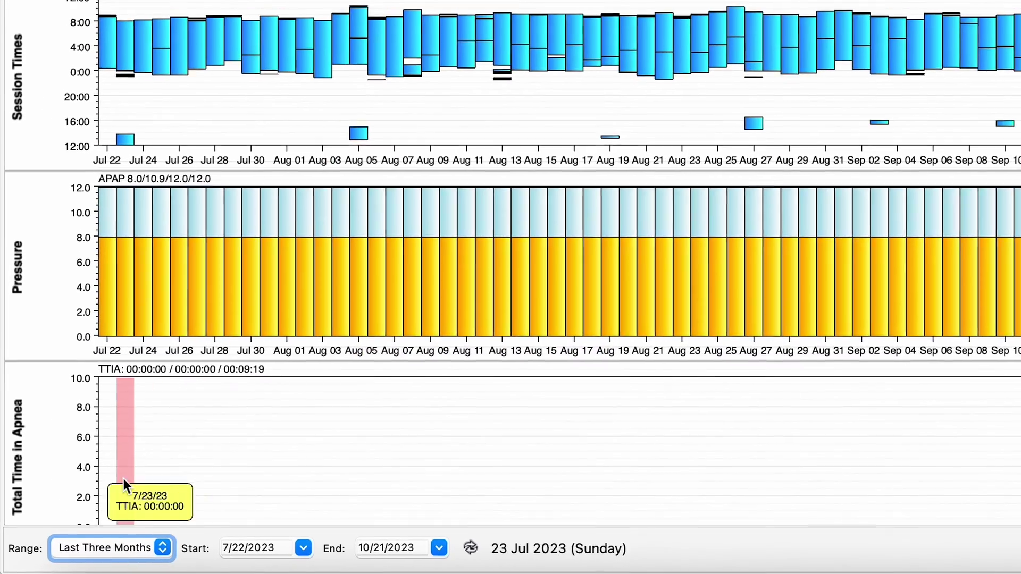
left_click(37, 561)
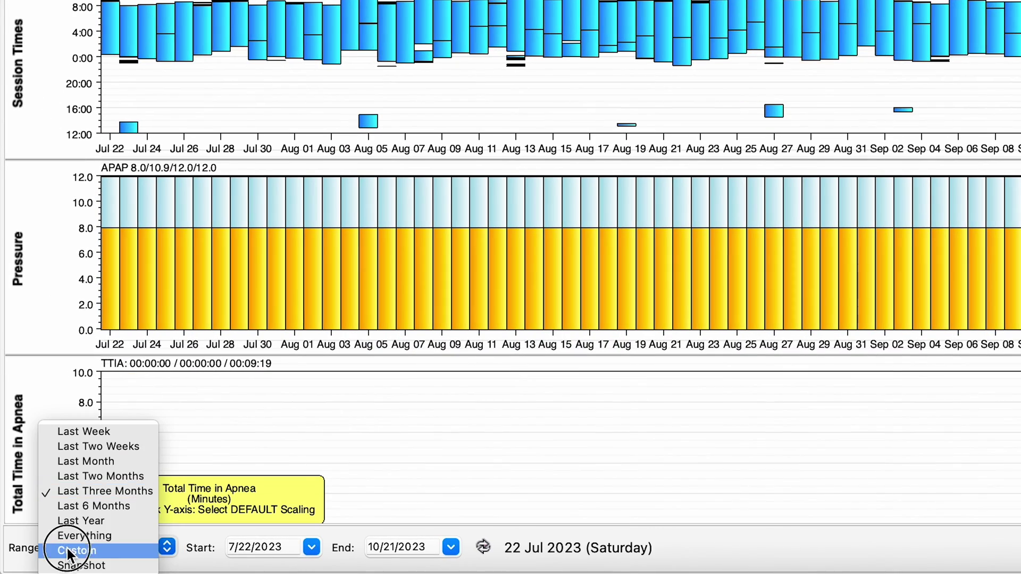
left_click(119, 445)
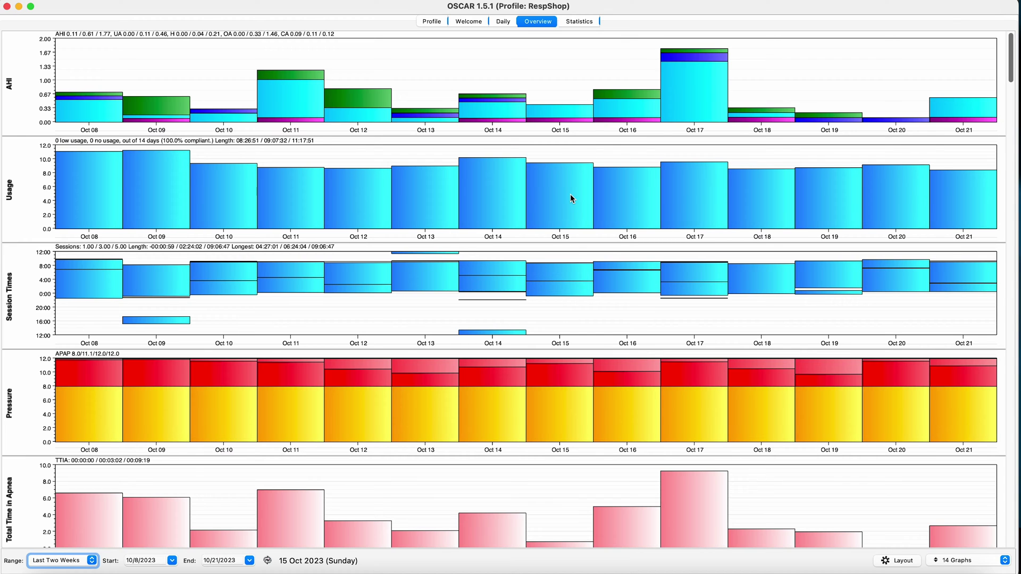
left_click(503, 23)
left_click(467, 22)
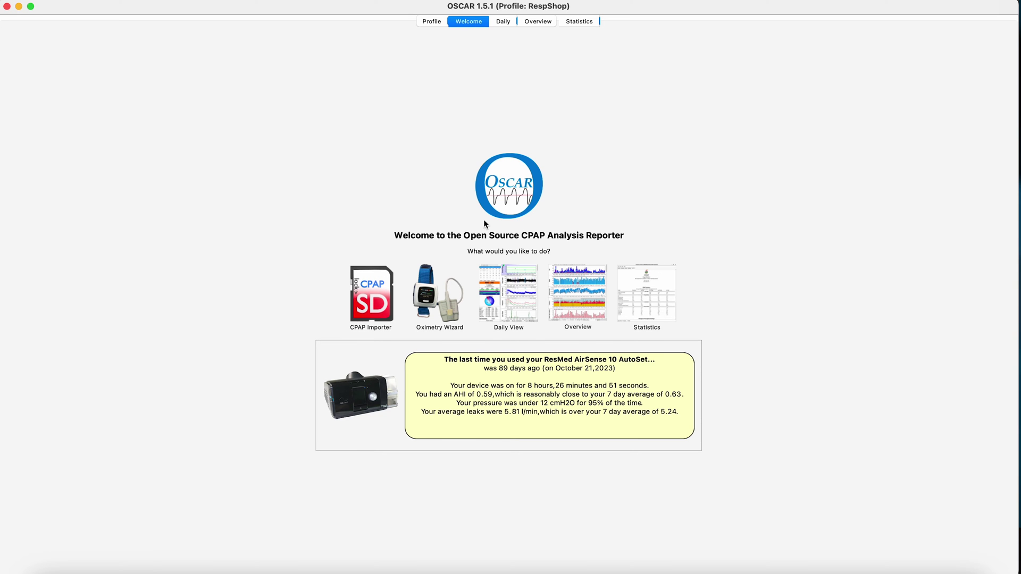
Step: Open the daily view and look at the October 24 and 25 nights
left_click(500, 311)
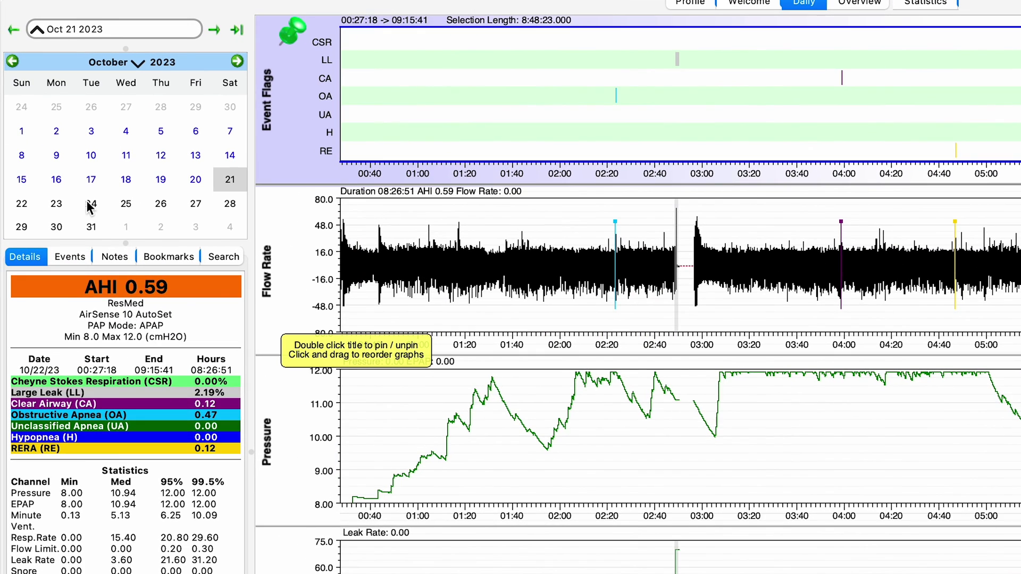
left_click(56, 147)
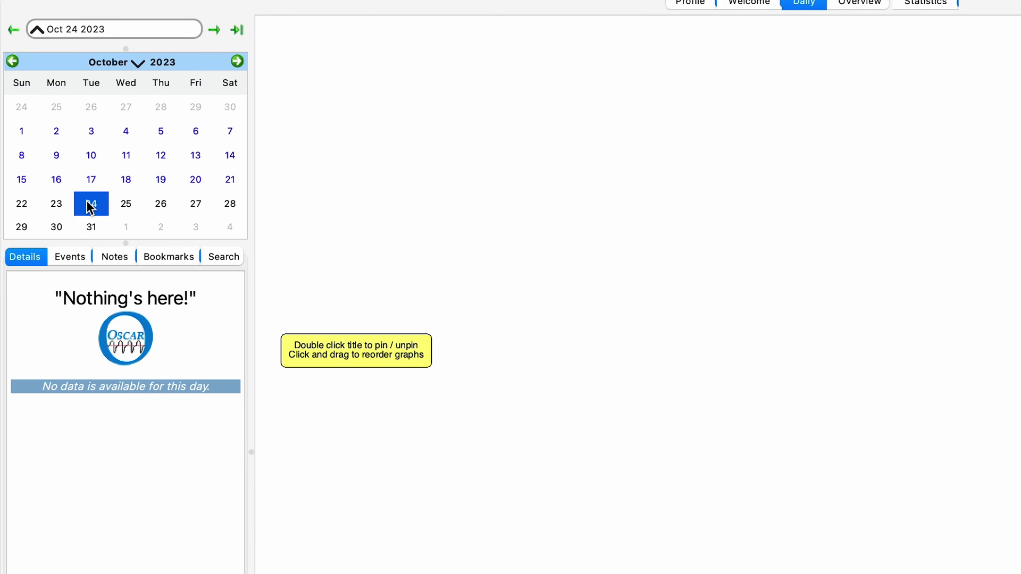
left_click(131, 207)
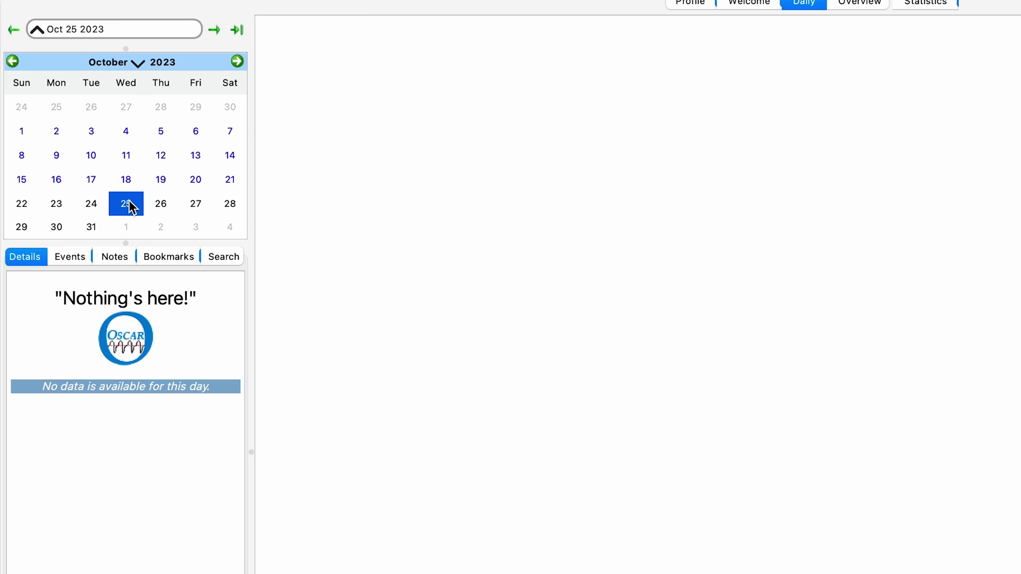
Step: Step back through October 20 and 19 to the October 18 night and inspect its event flags
left_click(195, 184)
left_click(159, 180)
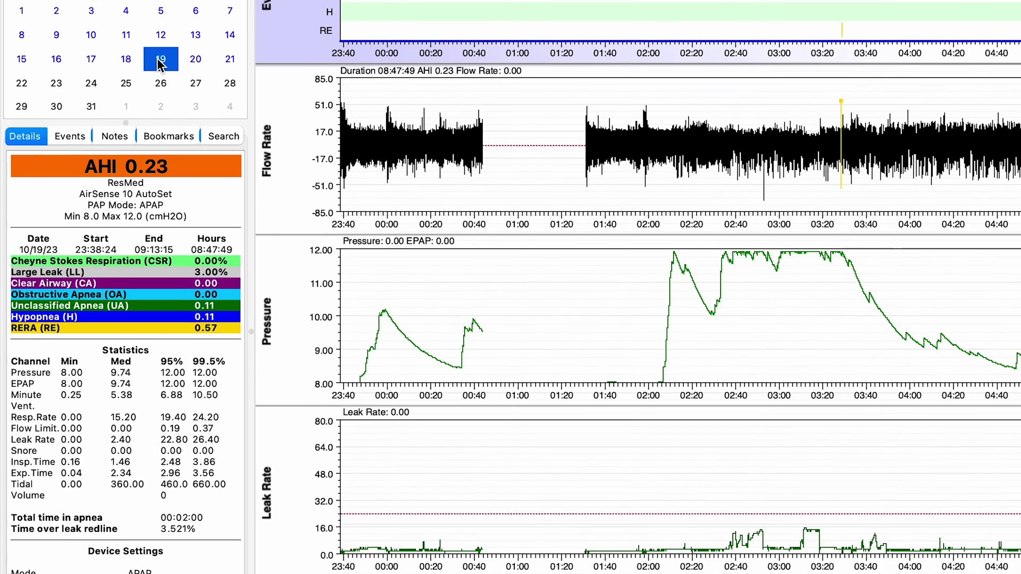
left_click(128, 182)
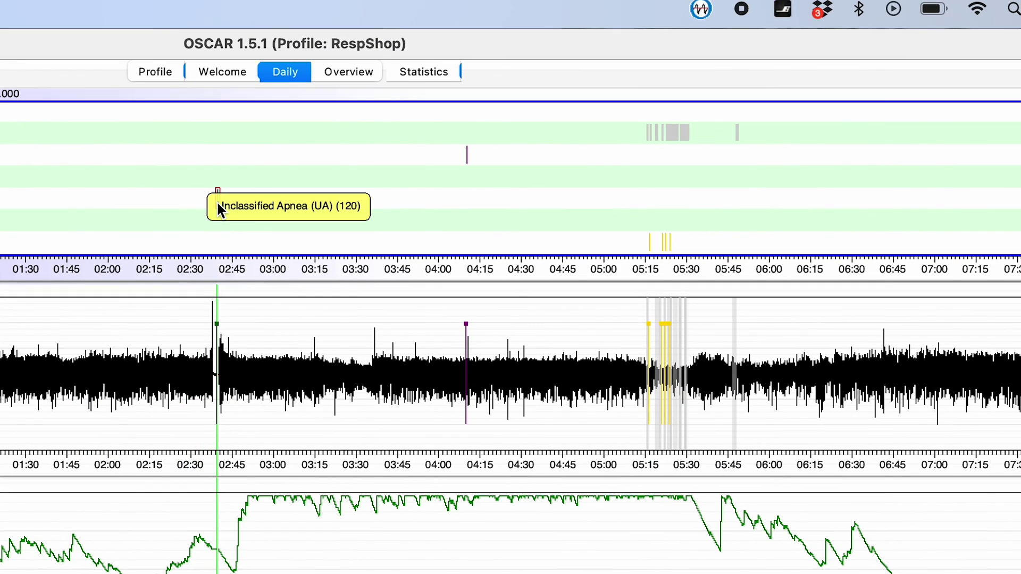
mouse_move(469, 155)
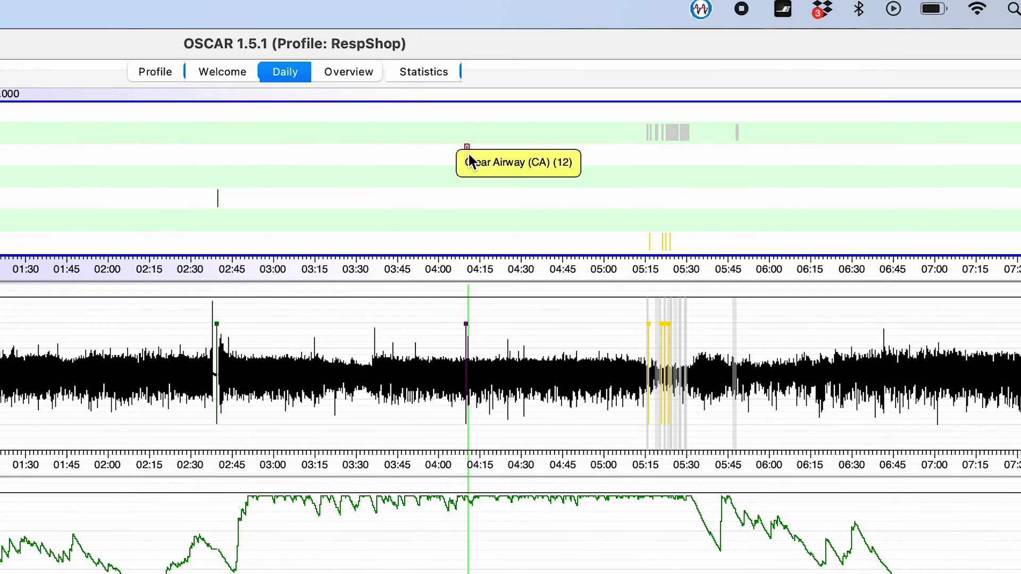
mouse_move(654, 140)
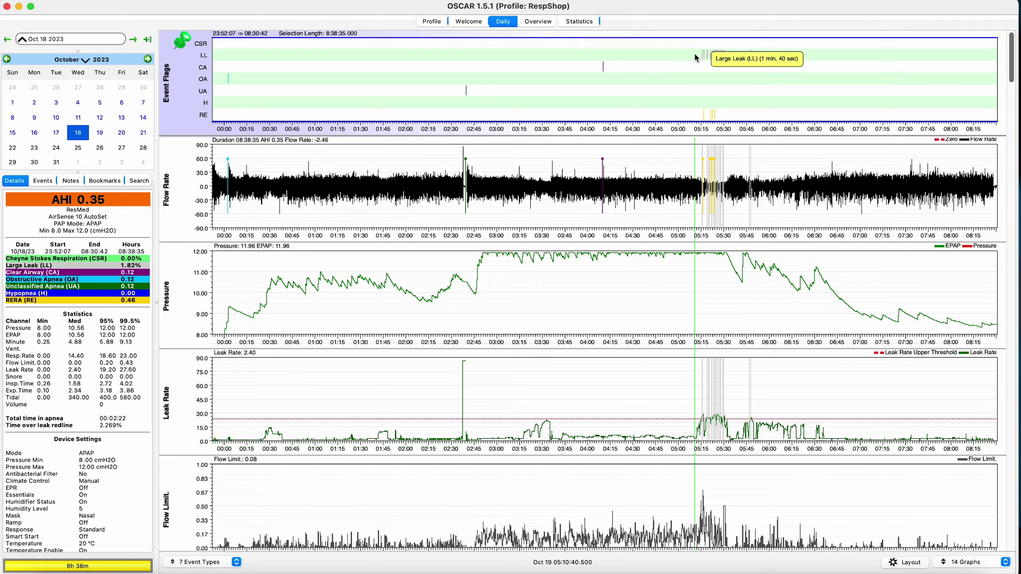
Step: Zoom the October 18 graphs to 05:10–05:37 around the large leaks and pan slightly later
left_click_drag(695, 57, 734, 51)
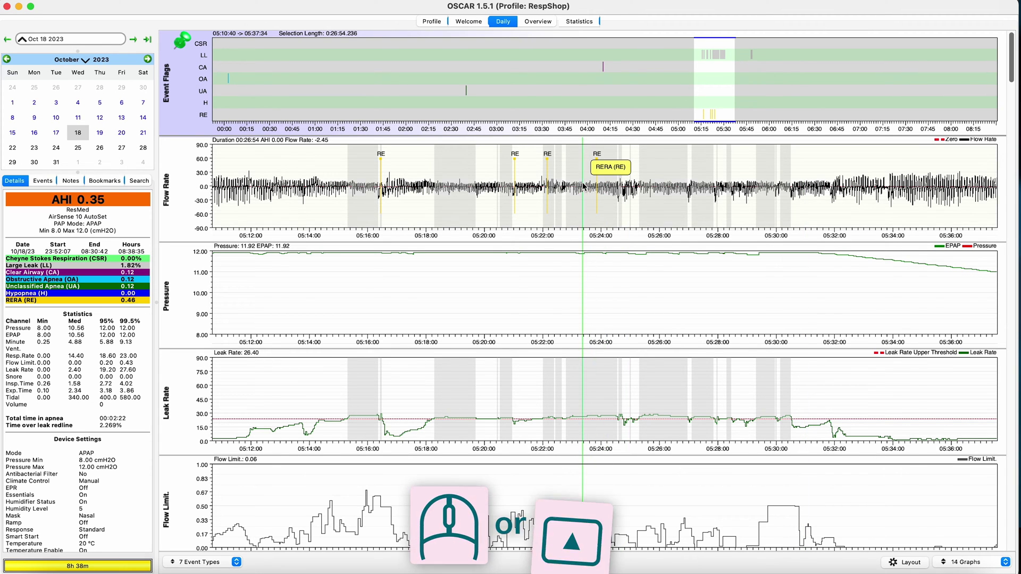
scroll(584, 186, "up", 2)
scroll(583, 186, "up", 3)
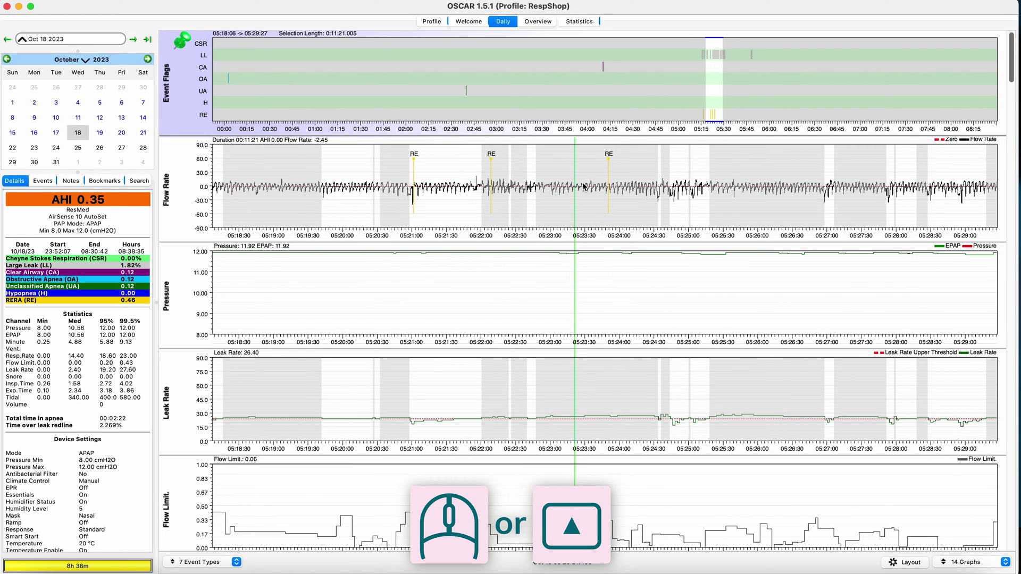
scroll(583, 186, "down", 3)
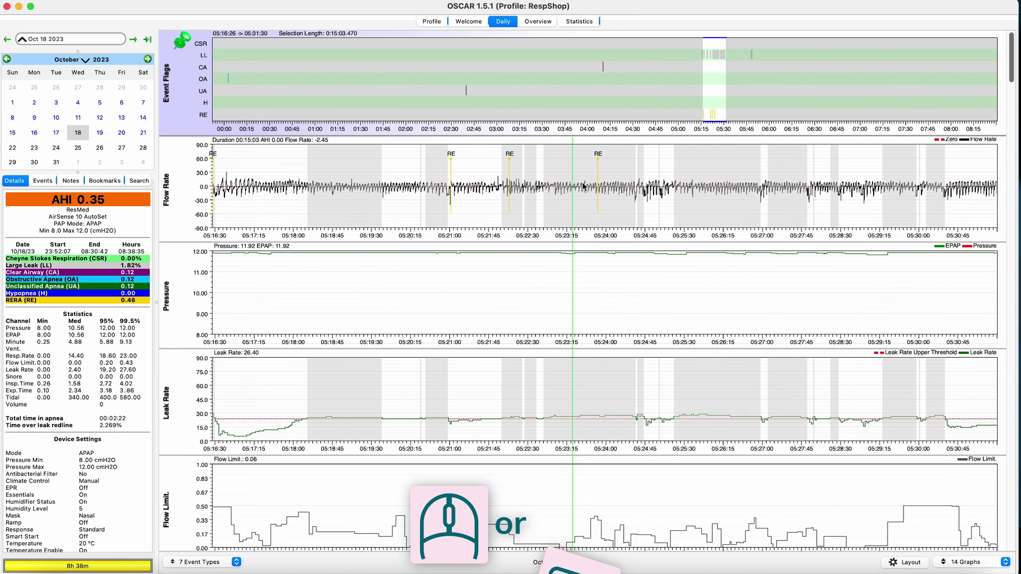
key("Right")
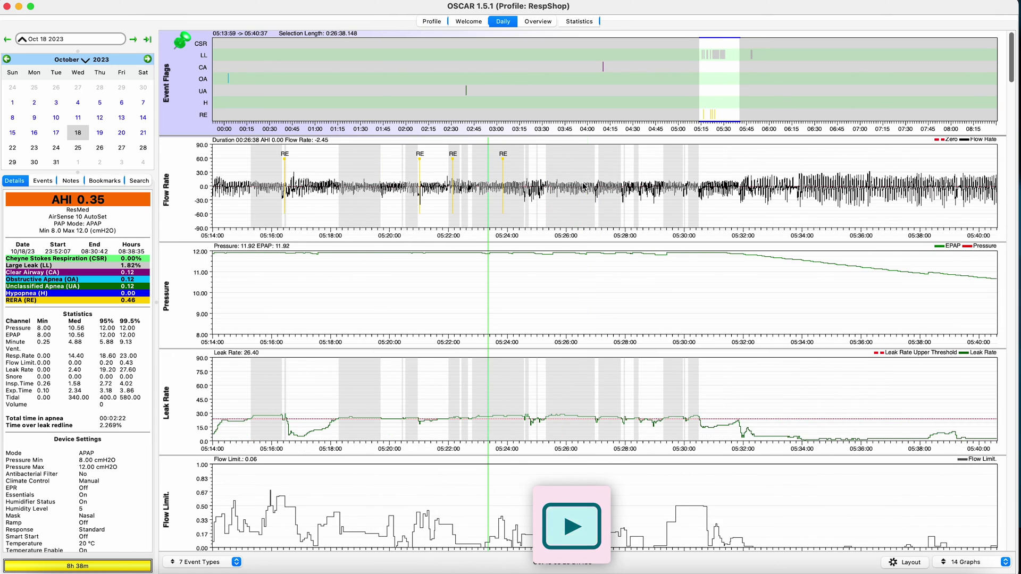
key("Right")
key("Left")
key("Left")
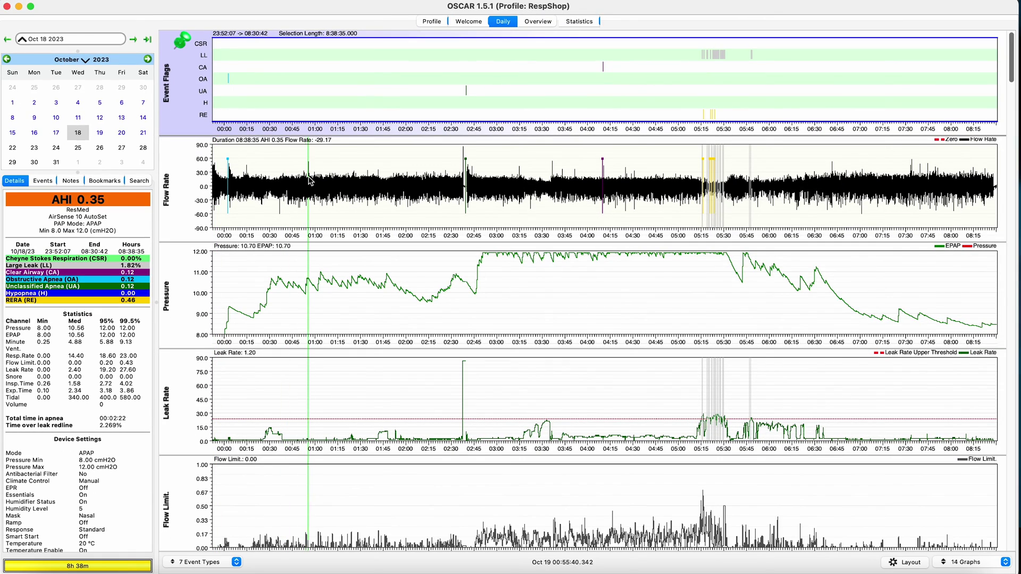
Step: Zoom the graphs to about 00:59–01:23, then show October 17 zoomed to 06:19–07:00 around an OA event
left_click(326, 190)
left_click_drag(315, 182, 351, 182)
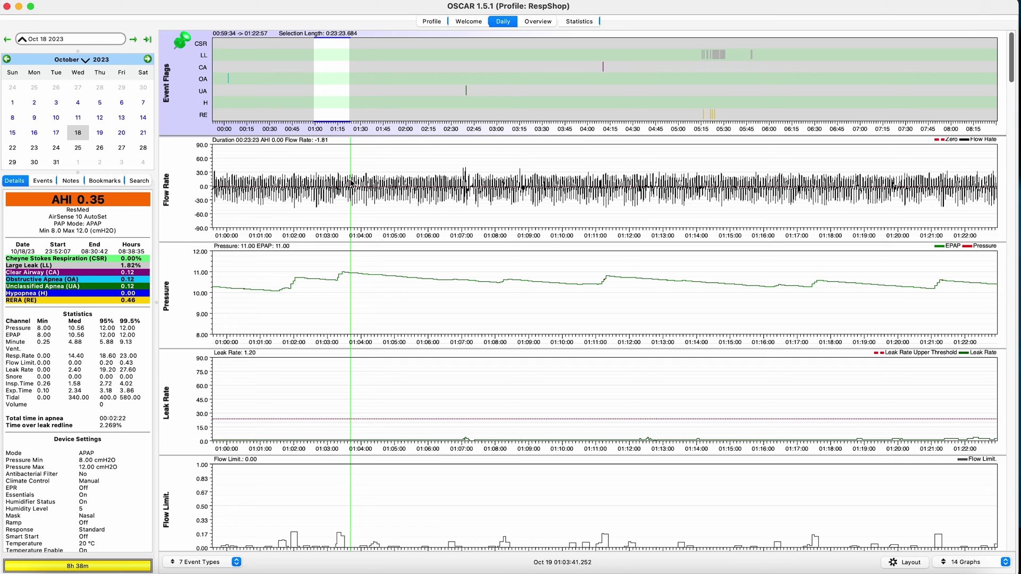
left_click(58, 136)
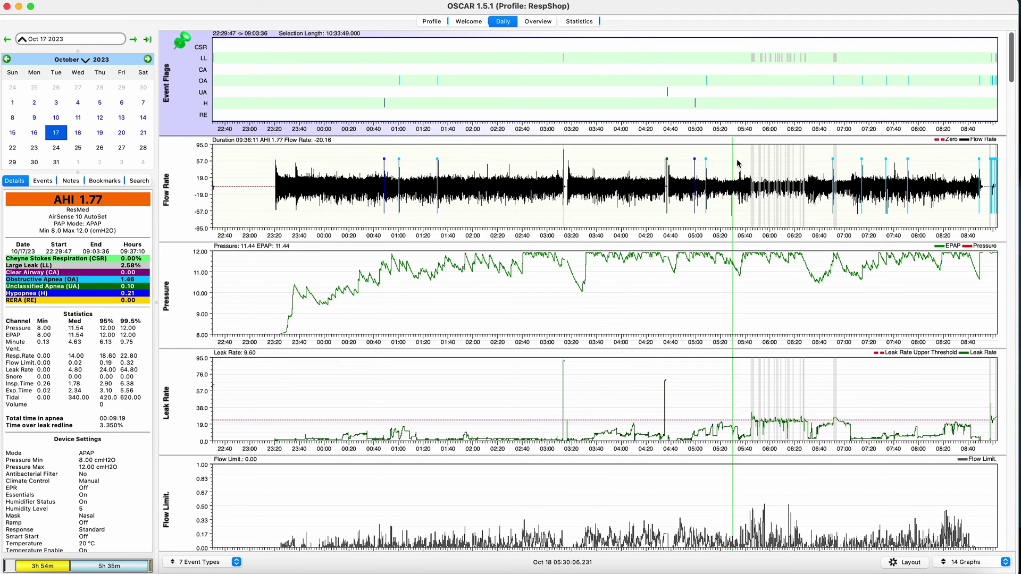
left_click_drag(796, 189, 846, 190)
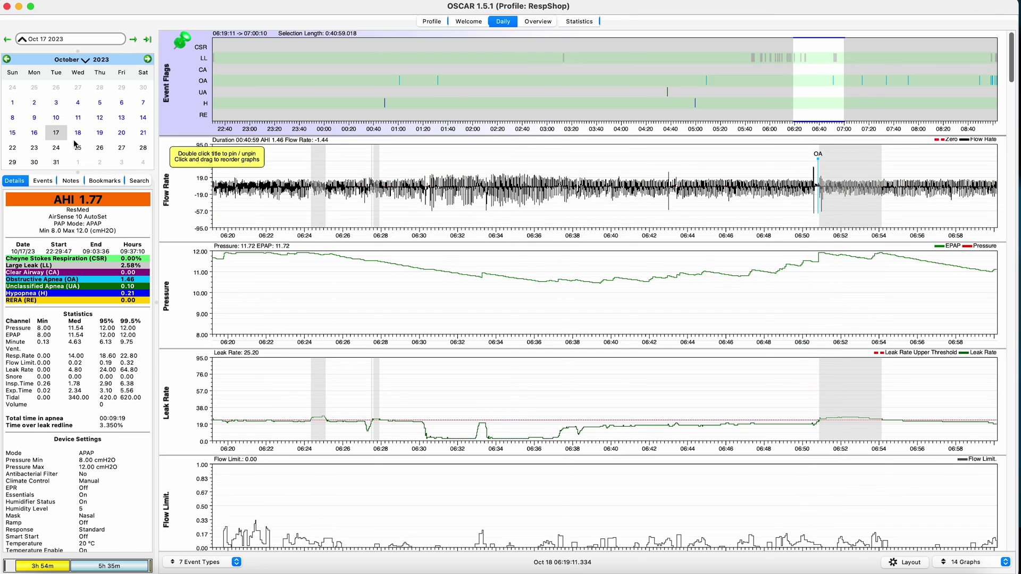
Step: Zoom the October 12 night to roughly 06:00–07:01 near its OA flag, then switch to October 11
left_click(100, 118)
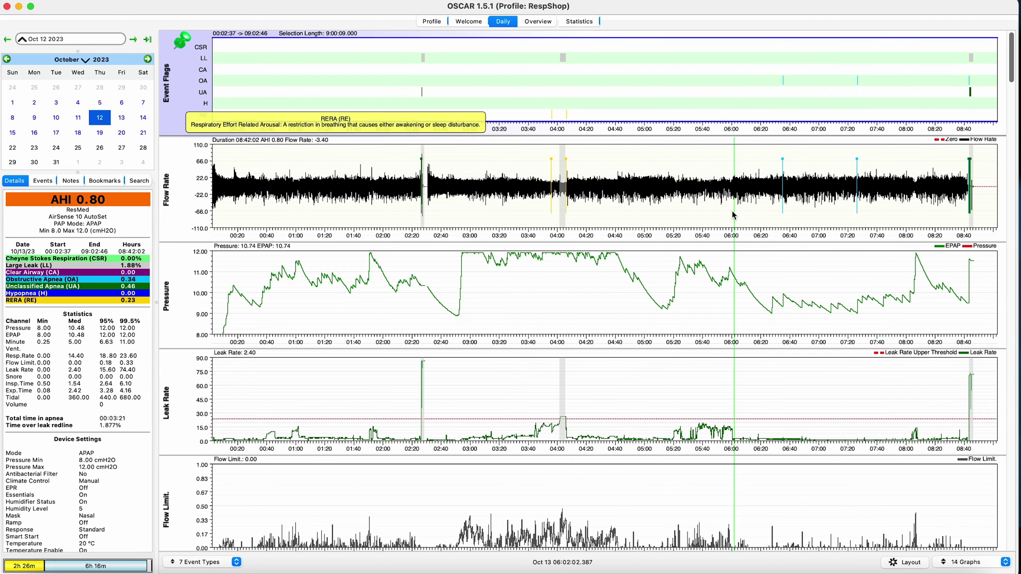
left_click_drag(731, 211, 822, 214)
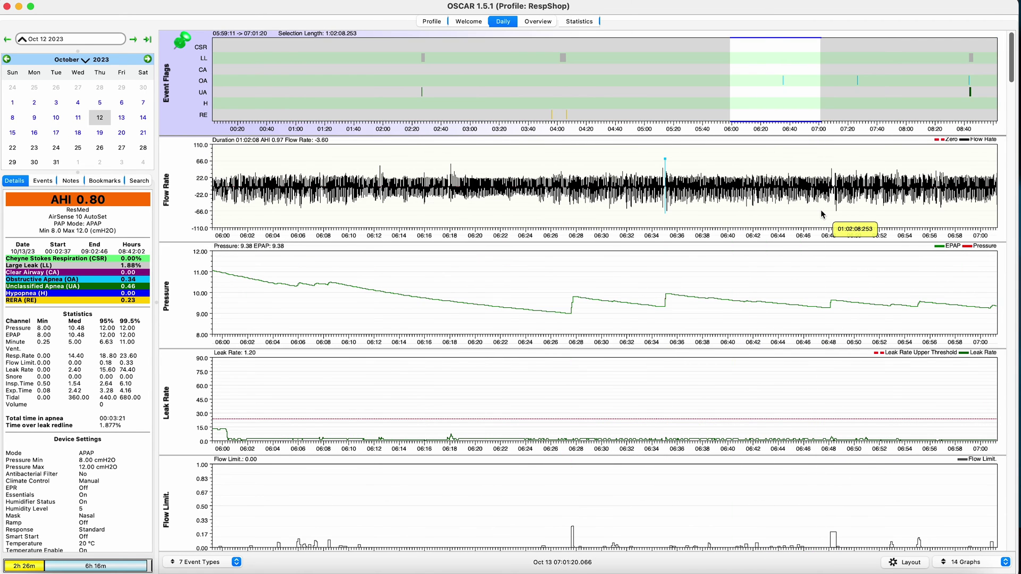
scroll(821, 213, "up", 2)
mouse_move(742, 207)
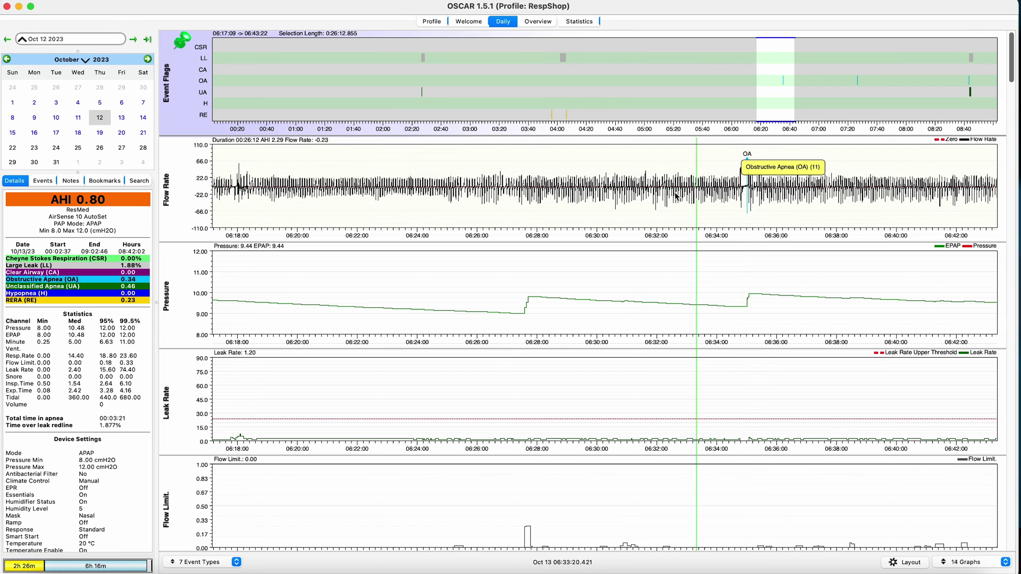
left_click(78, 119)
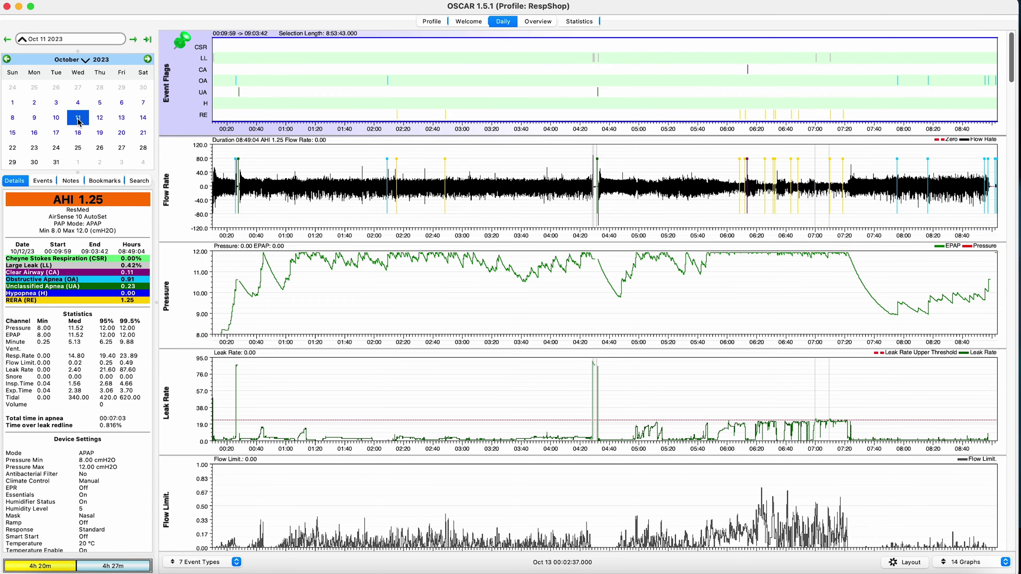
Step: Scroll-zoom the October 11 graphs, then zoom the October 18 Leak Rate graph to 04:50–05:52
mouse_move(747, 74)
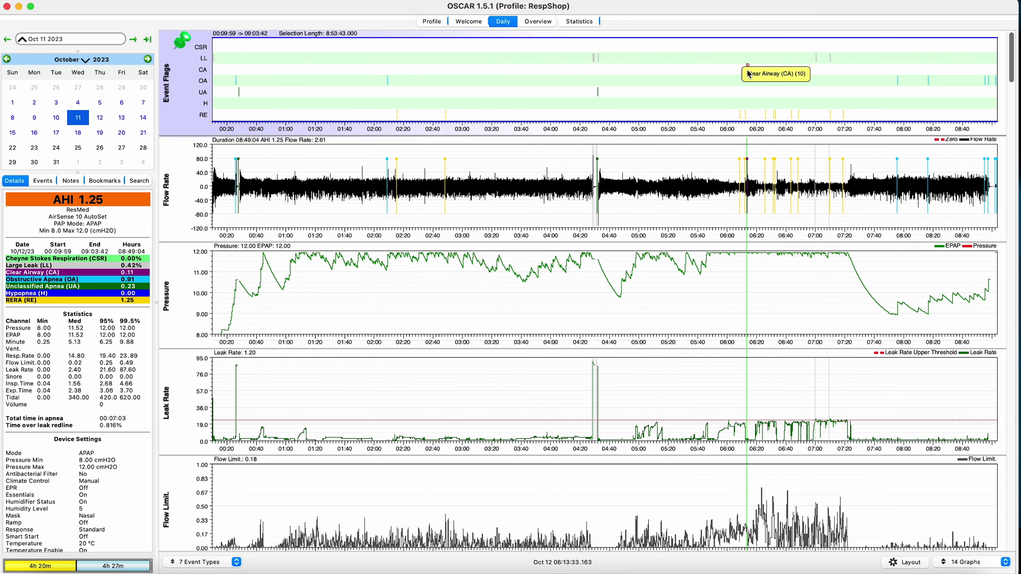
scroll(748, 73, "up", 1)
scroll(747, 74, "up", 1)
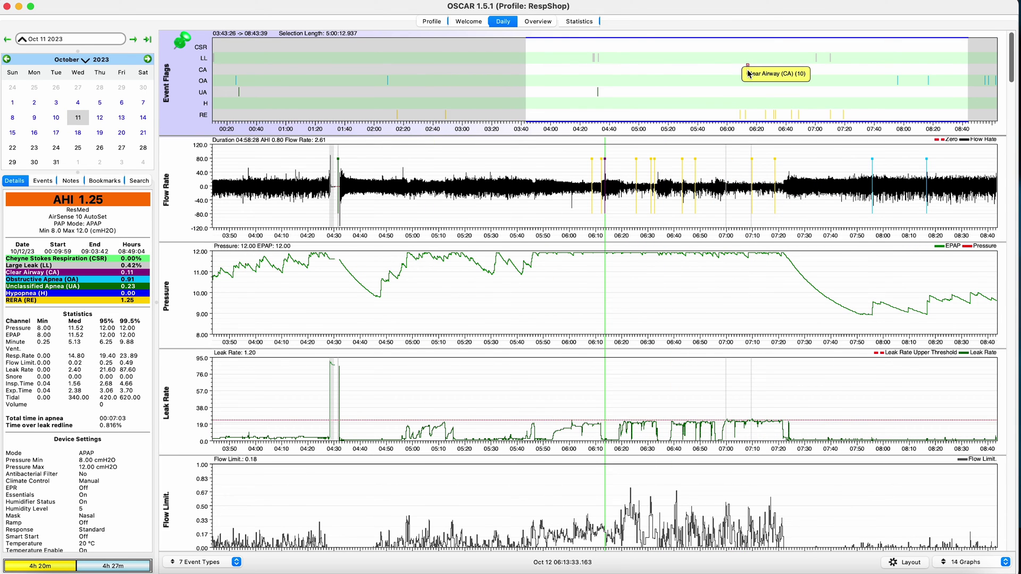
scroll(748, 73, "up", 1)
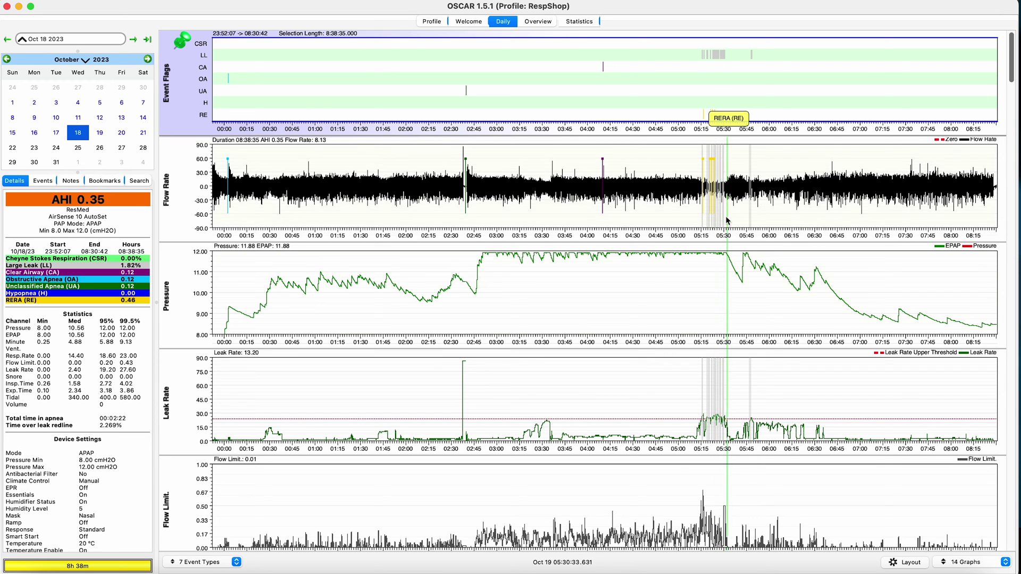
left_click_drag(664, 402, 758, 403)
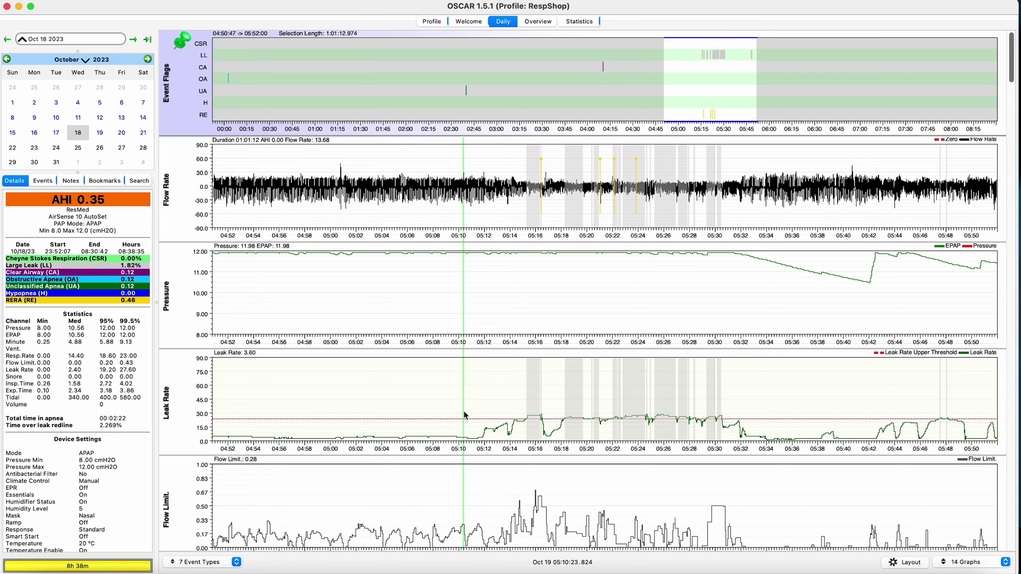
Step: Open the October 13 night, zoom to 04:19–06:22 then 05:01–05:24, and ease out to about 04:37–05:48
left_click(122, 122)
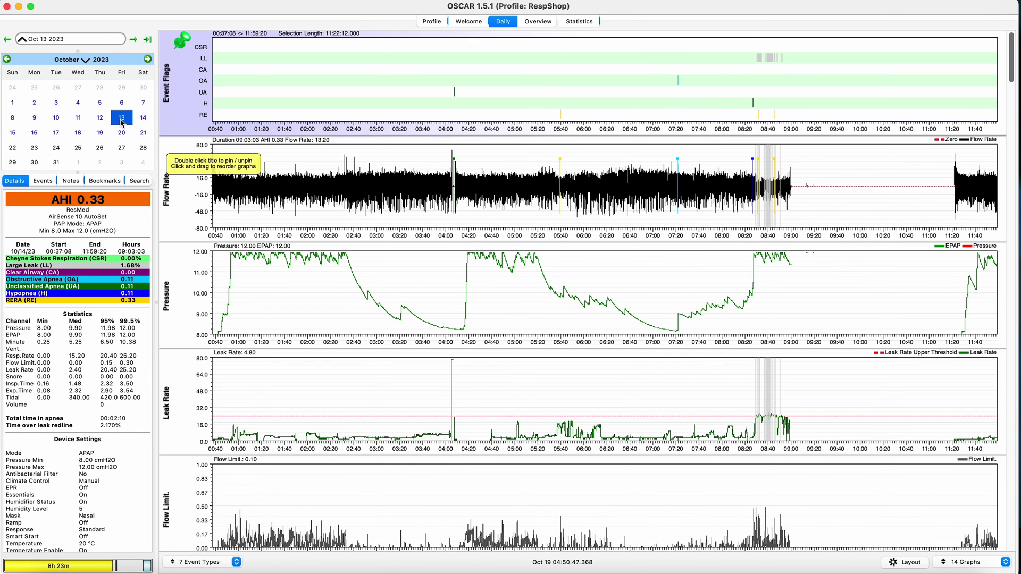
scroll(1012, 83, "down", 1)
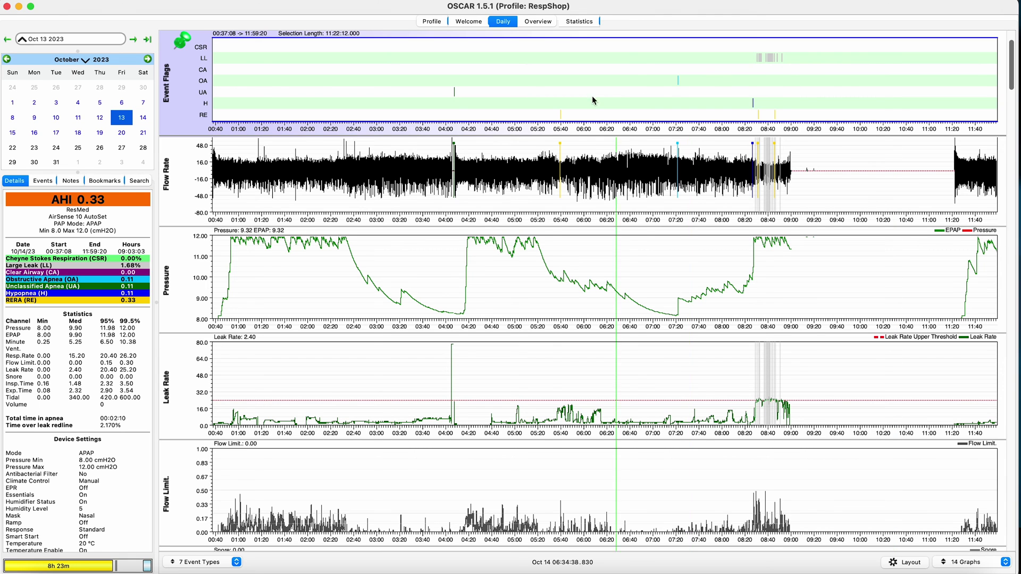
left_click_drag(468, 166, 610, 169)
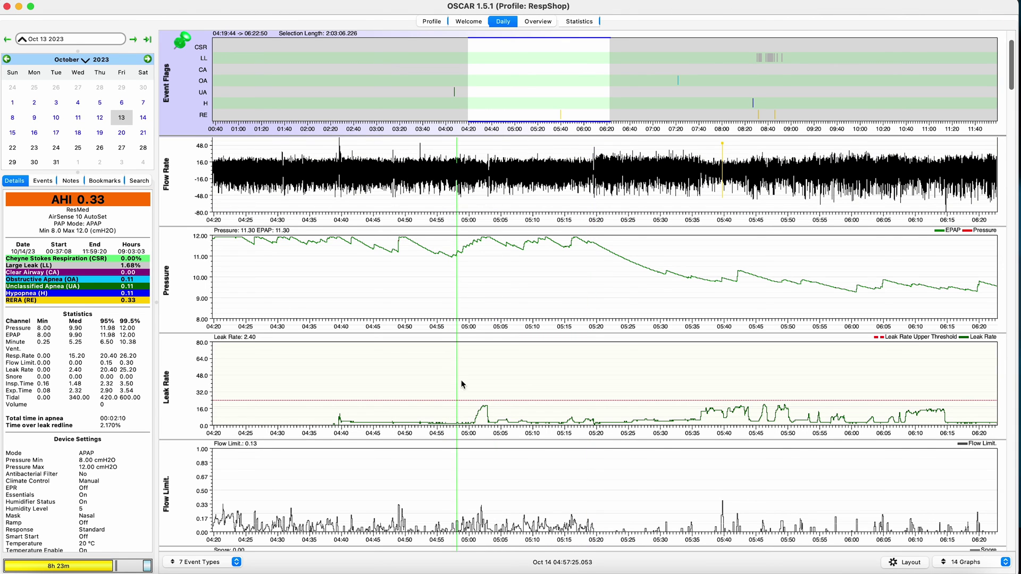
left_click_drag(477, 494, 624, 493)
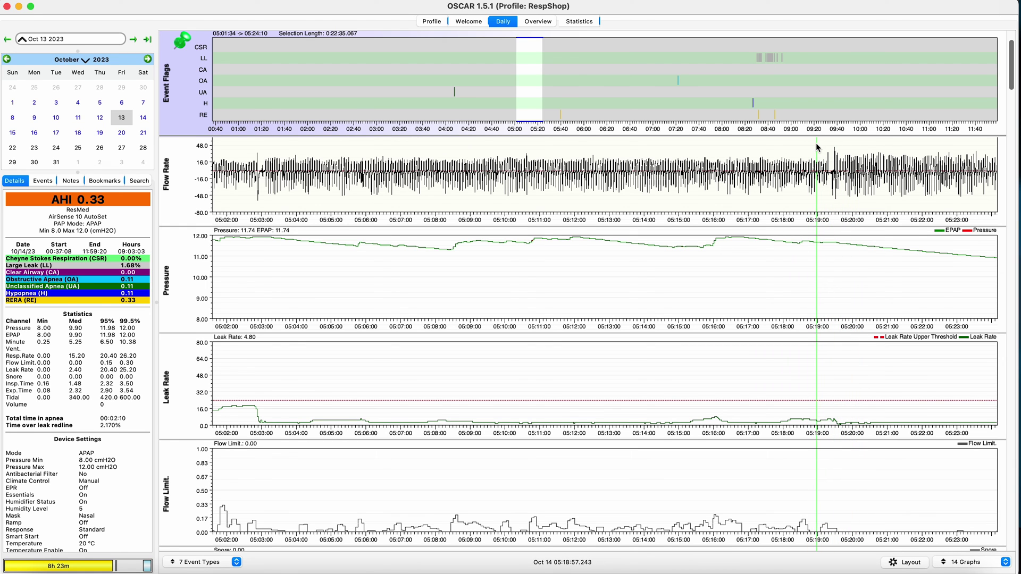
scroll(816, 143, "down", 3)
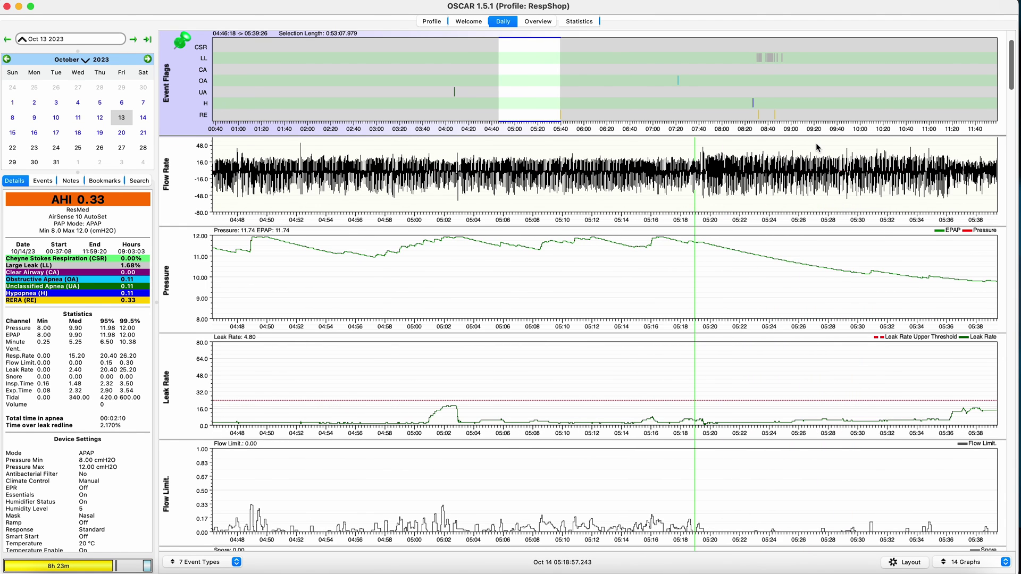
scroll(818, 148, "down", 1)
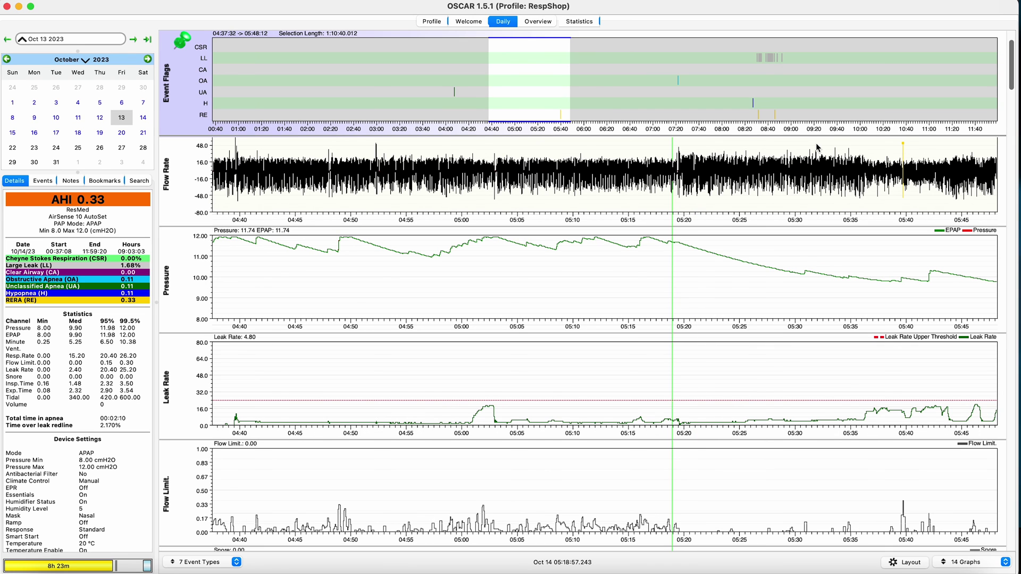